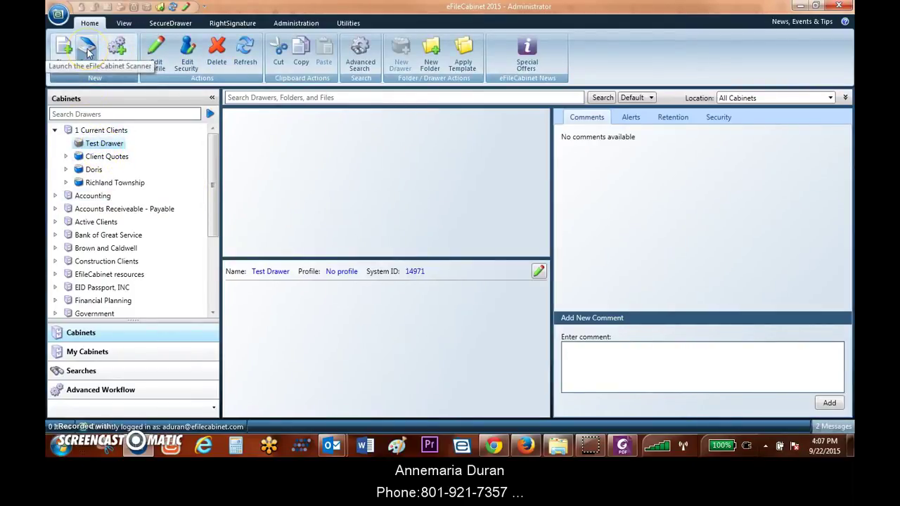
# Step: Launch eFileScanner 5 and scan a three-page batch that begins with the 2004 W-2
pyautogui.click(88, 50)
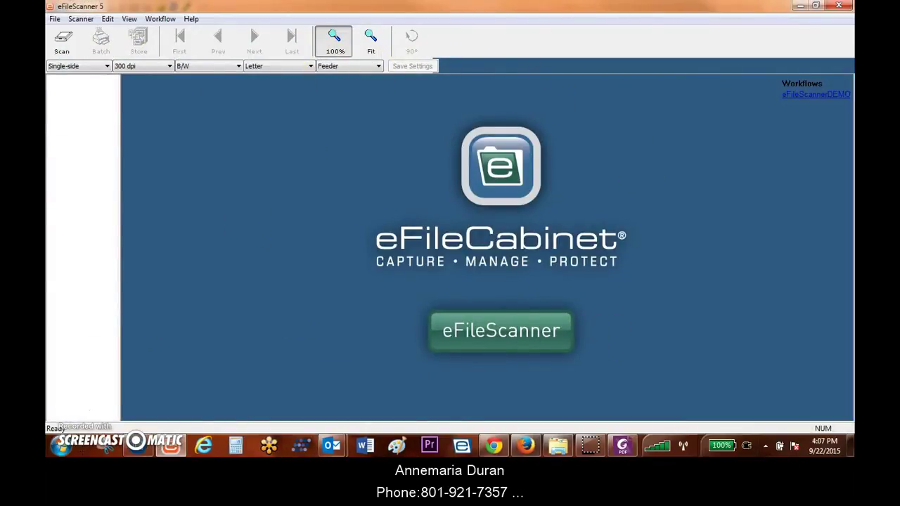
pyautogui.click(61, 51)
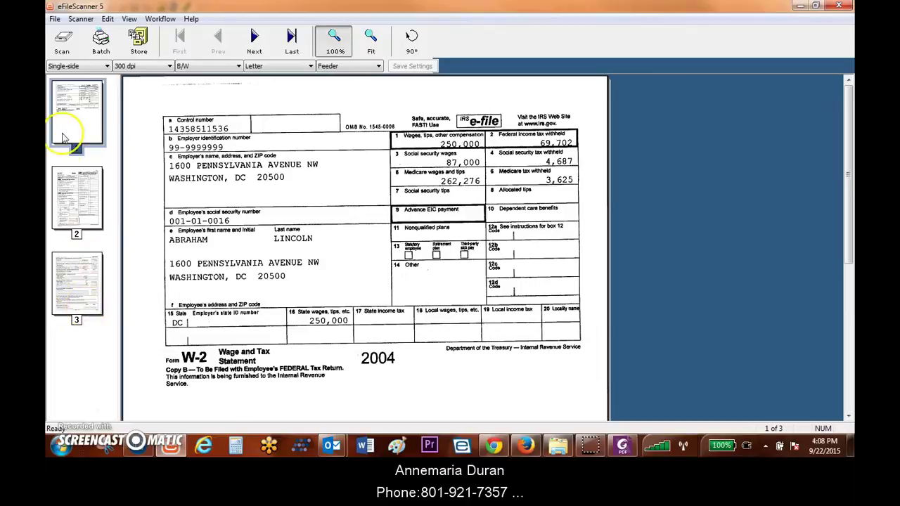
# Step: Run a second scan to add three more pages, bringing the batch to six
pyautogui.click(62, 42)
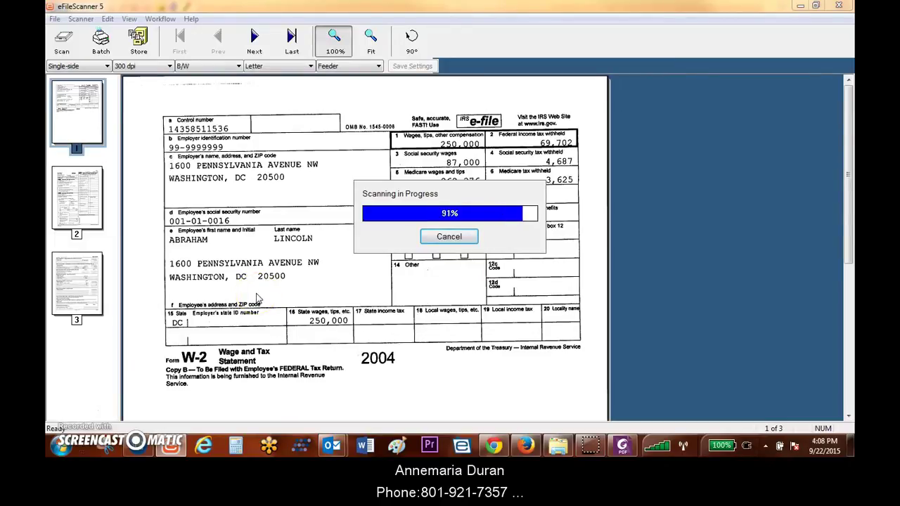
pyautogui.click(93, 264)
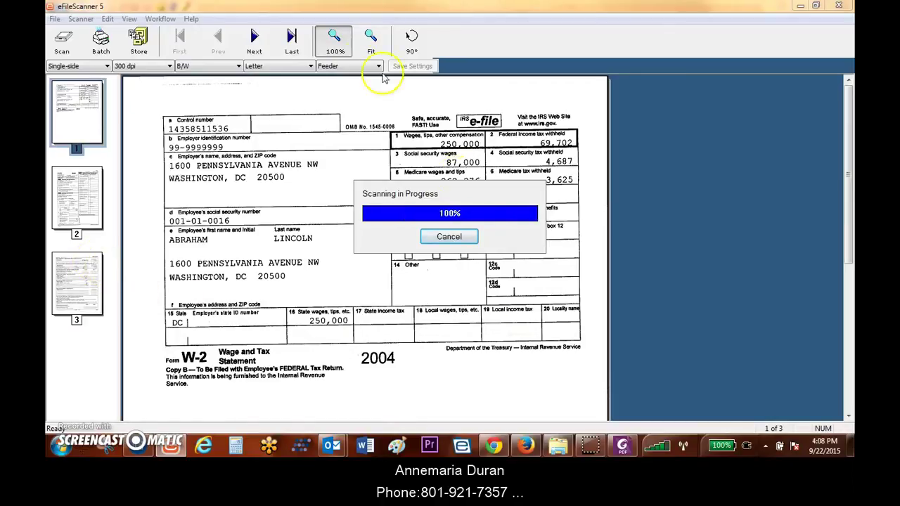
pyautogui.click(169, 313)
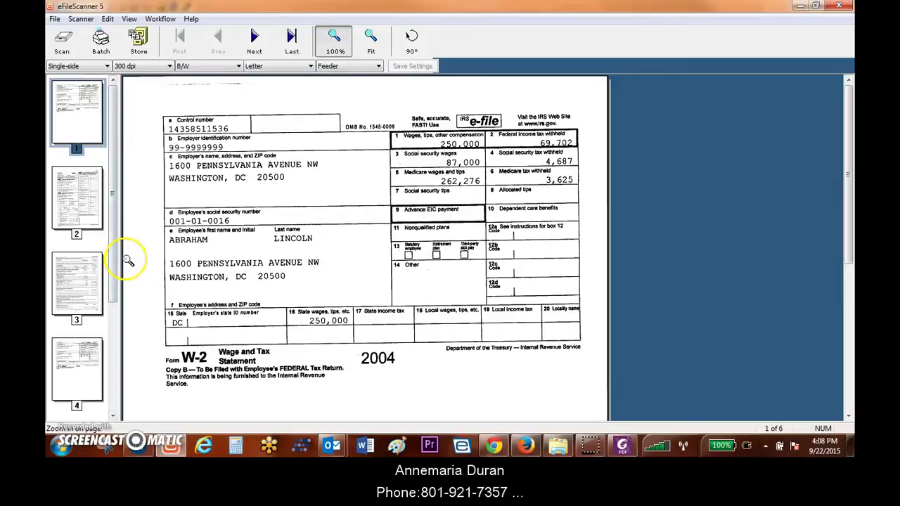
# Step: Select pages 1, 3 and 4 and store only those selected pages
pyautogui.click(74, 121)
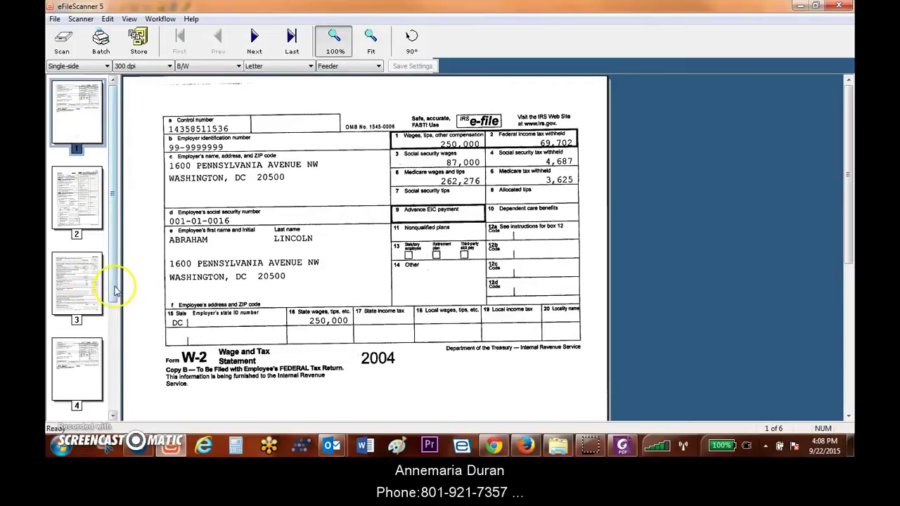
pyautogui.moveTo(115, 288); pyautogui.dragTo(91, 403)
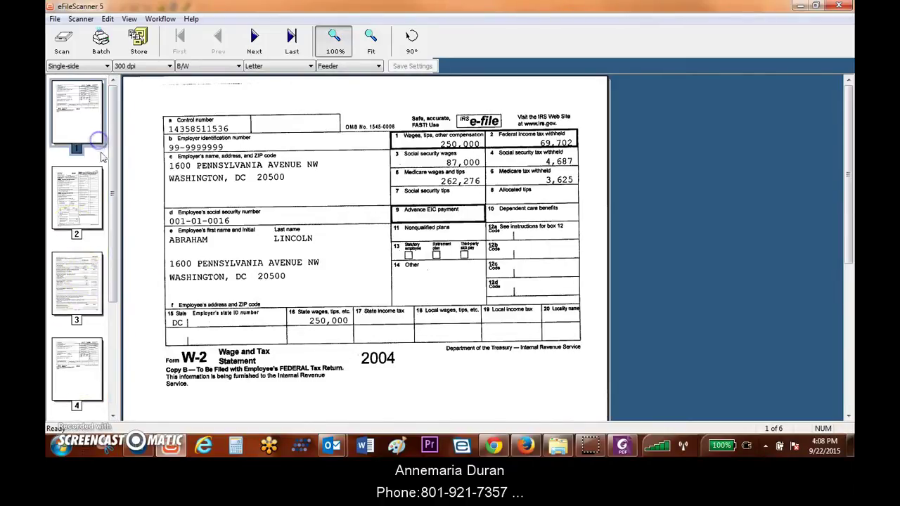
pyautogui.keyDown('ctrl'); pyautogui.click(87, 283); pyautogui.keyUp('ctrl')
pyautogui.keyDown('ctrl'); pyautogui.click(86, 371); pyautogui.keyUp('ctrl')
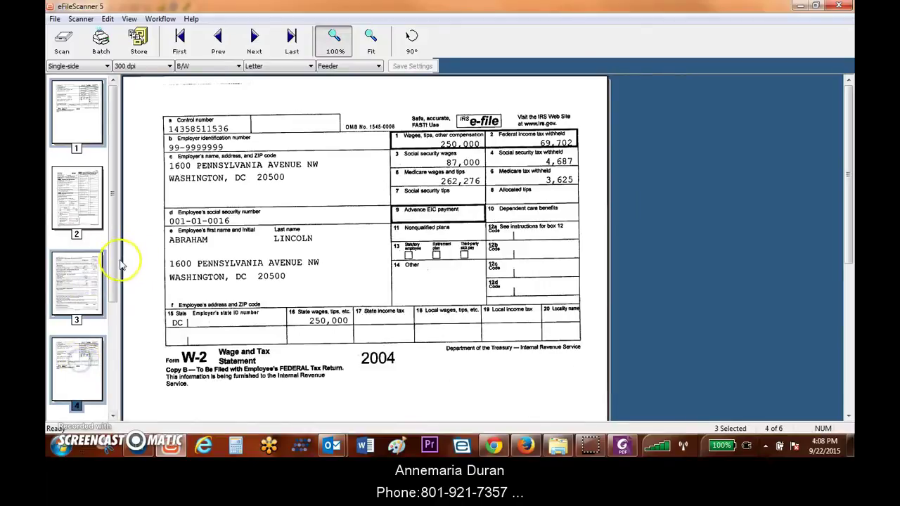
pyautogui.moveTo(116, 260); pyautogui.dragTo(120, 126)
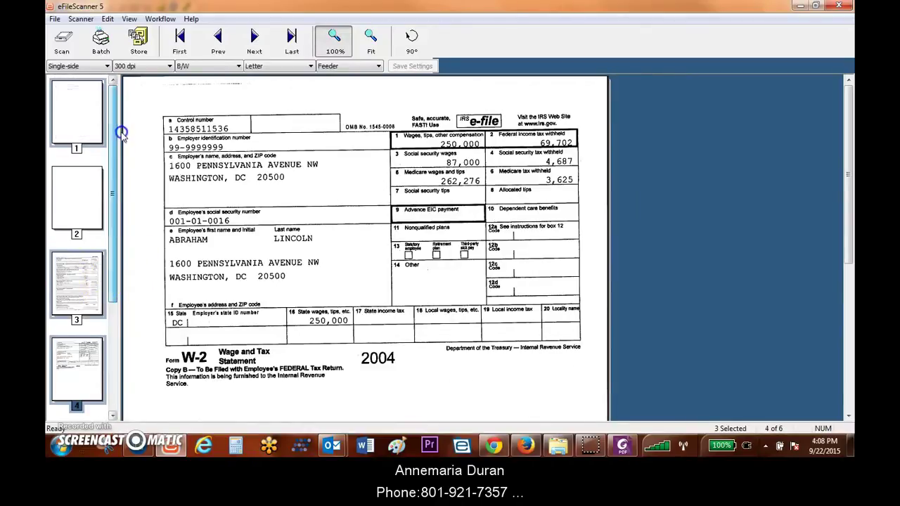
pyautogui.click(139, 39)
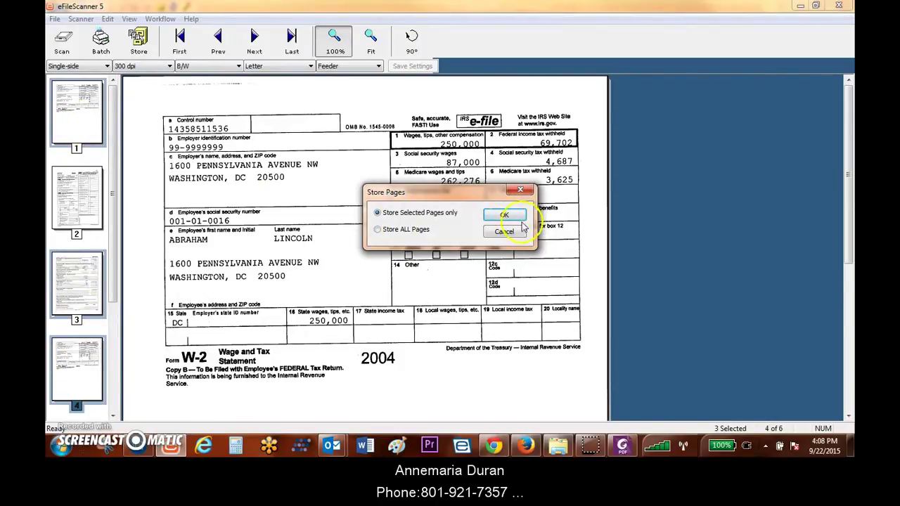
pyautogui.click(506, 216)
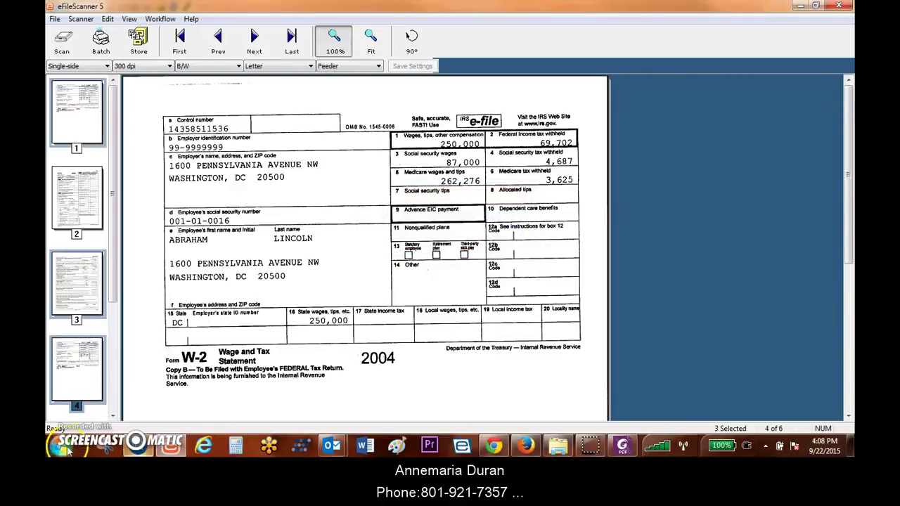
# Step: Store the pages in 1 Current Clients > Test Drawer named 'Scanned Documents Desktop Scanner'
pyautogui.click(136, 442)
pyautogui.click(123, 384)
pyautogui.moveTo(135, 442)
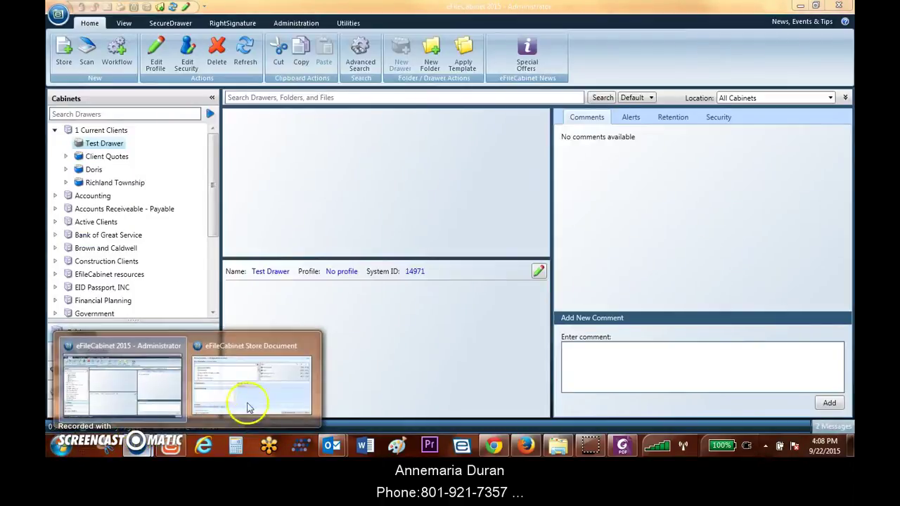
pyautogui.click(249, 394)
pyautogui.click(183, 121)
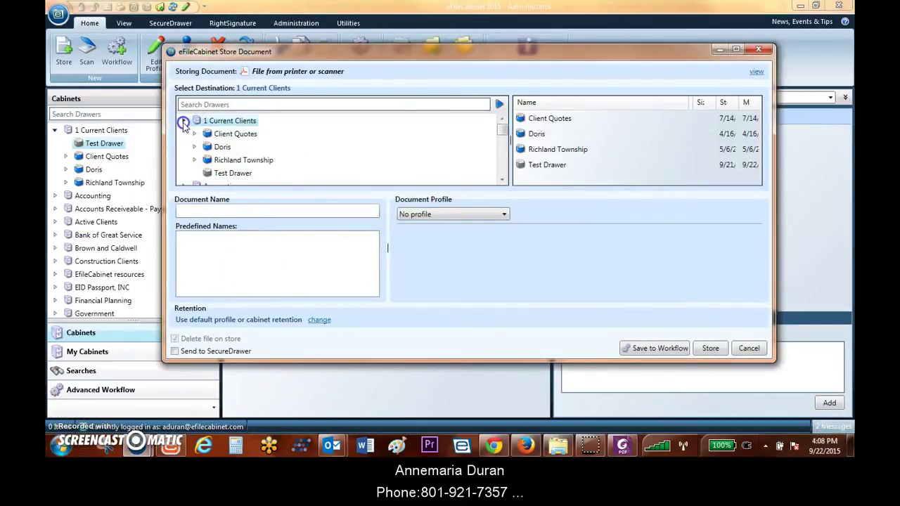
pyautogui.click(211, 173)
pyautogui.click(226, 213)
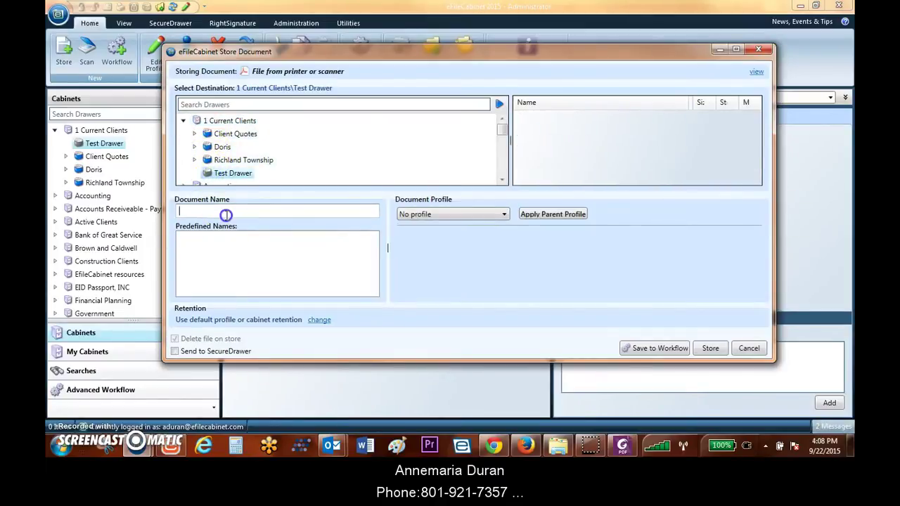
pyautogui.write('Sac')
pyautogui.press('BackSpace')
pyautogui.press('BackSpace')
pyautogui.write('can')
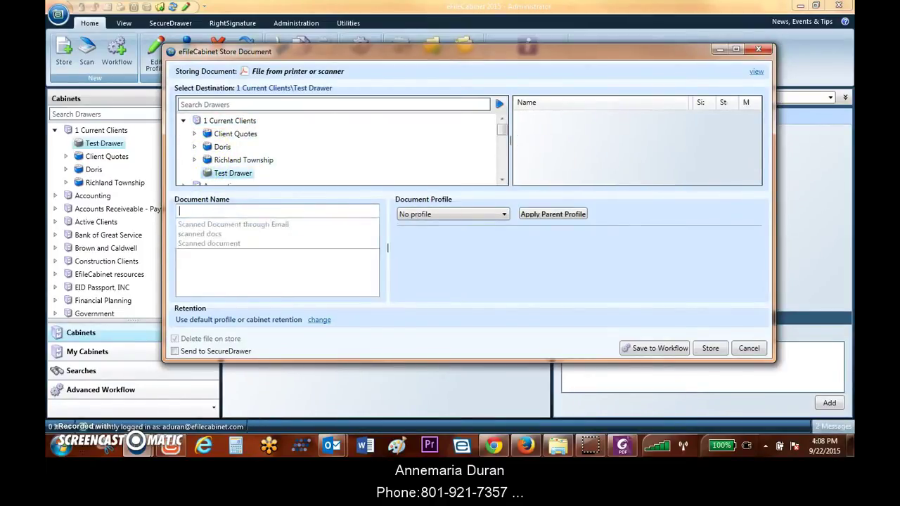
pyautogui.write('ned Documents')
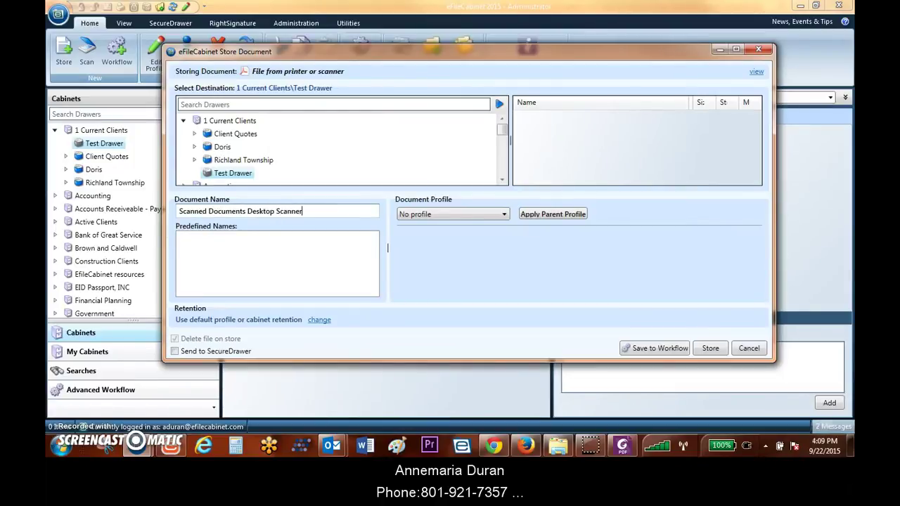
pyautogui.write(' Desktop Scanner')
pyautogui.click(712, 348)
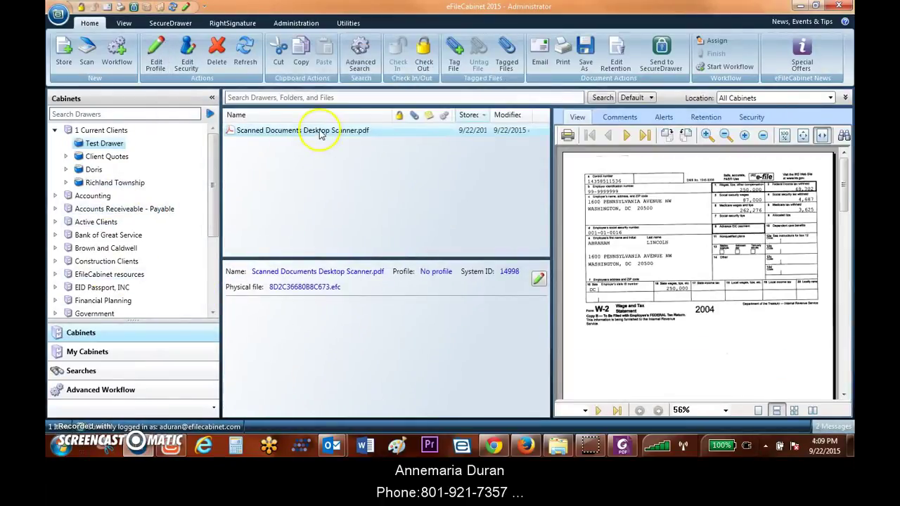
# Step: Return to eFileScanner 5 and clear the stored pages, leaving the Schedule K-1 batch
pyautogui.click(172, 446)
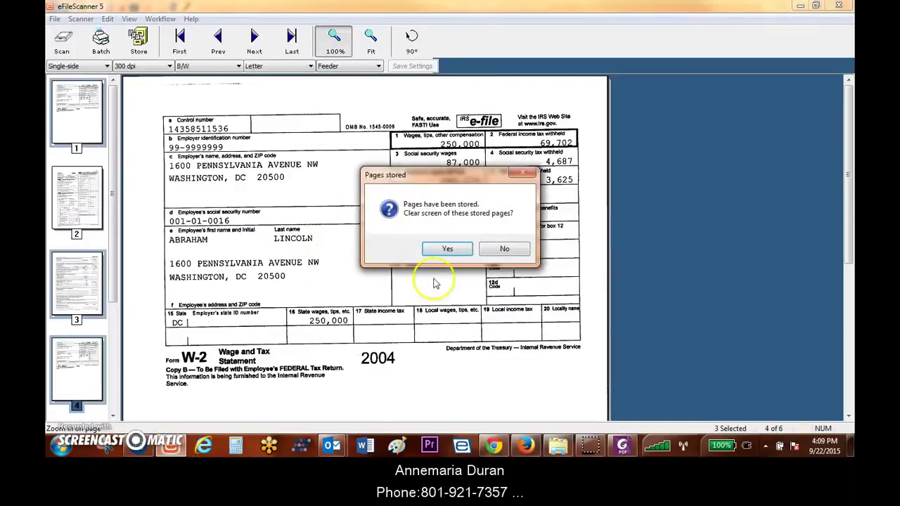
pyautogui.click(446, 251)
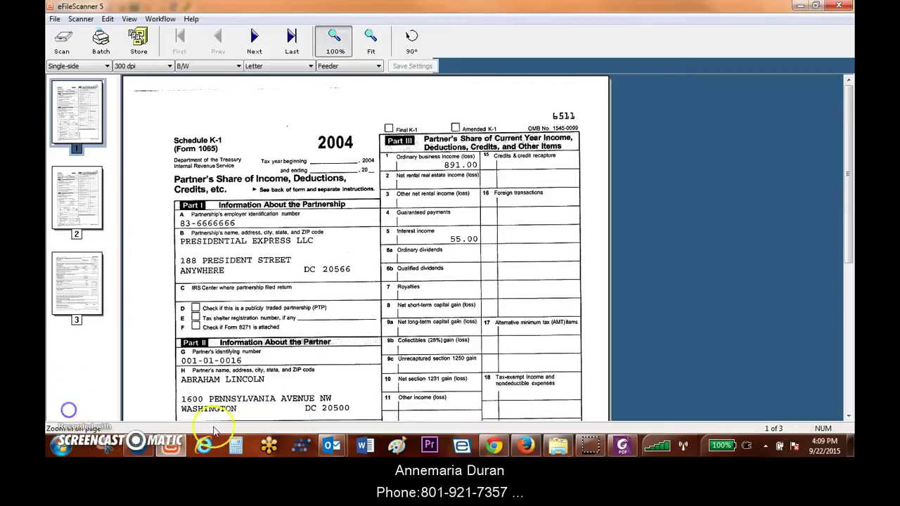
# Step: Bring eFileCabinet back to the front and open the Downloads folder over it
pyautogui.click(141, 444)
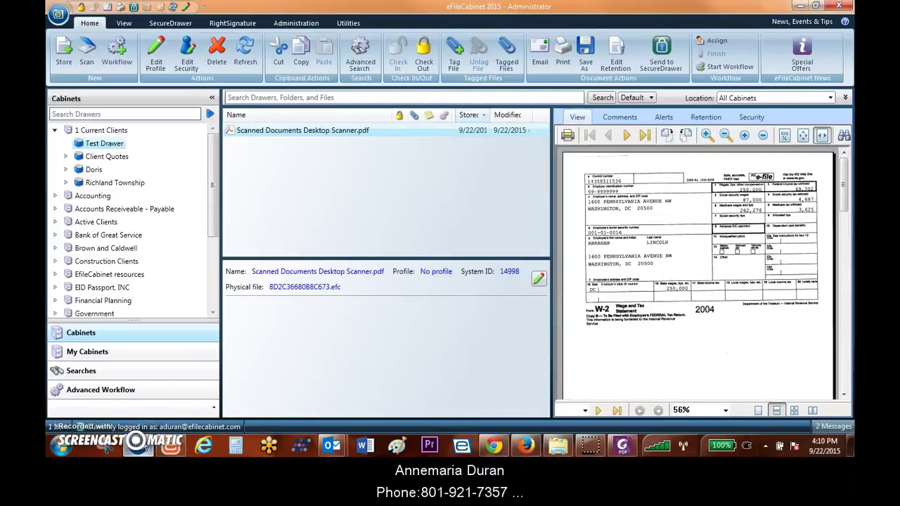
pyautogui.click(150, 446)
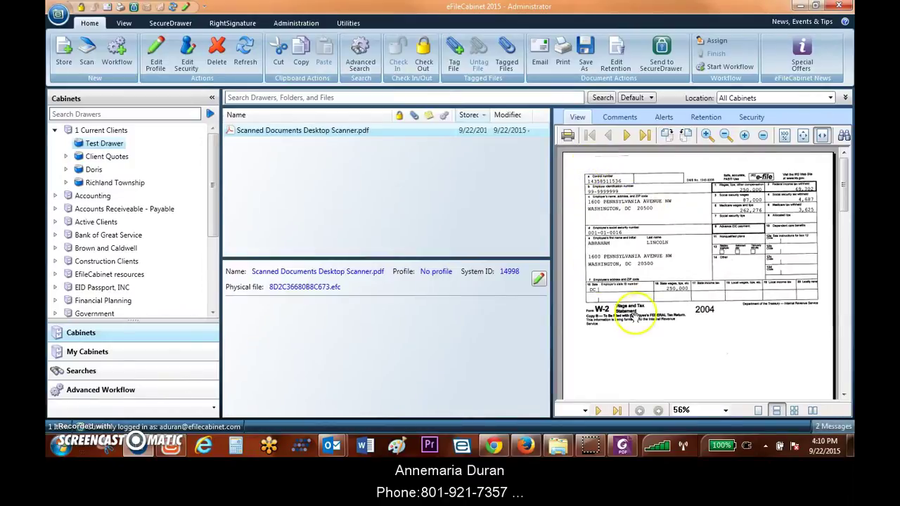
pyautogui.click(559, 448)
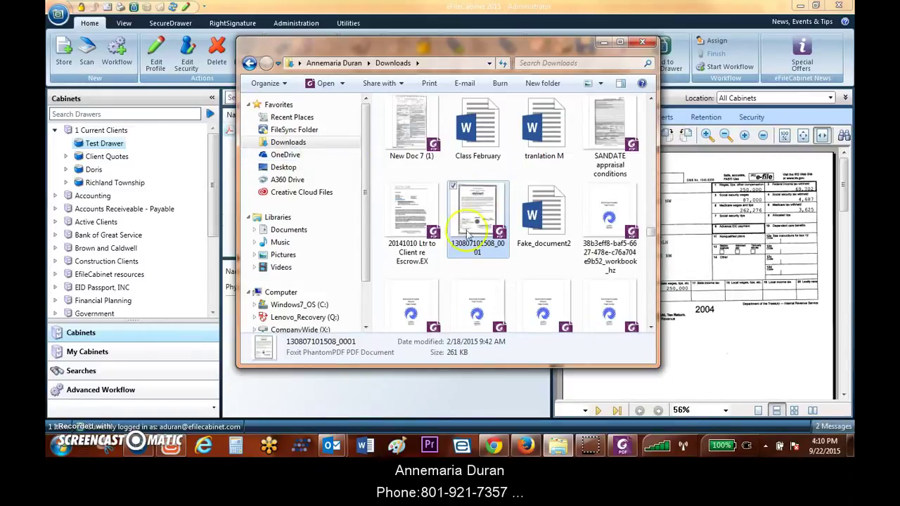
pyautogui.click(489, 243)
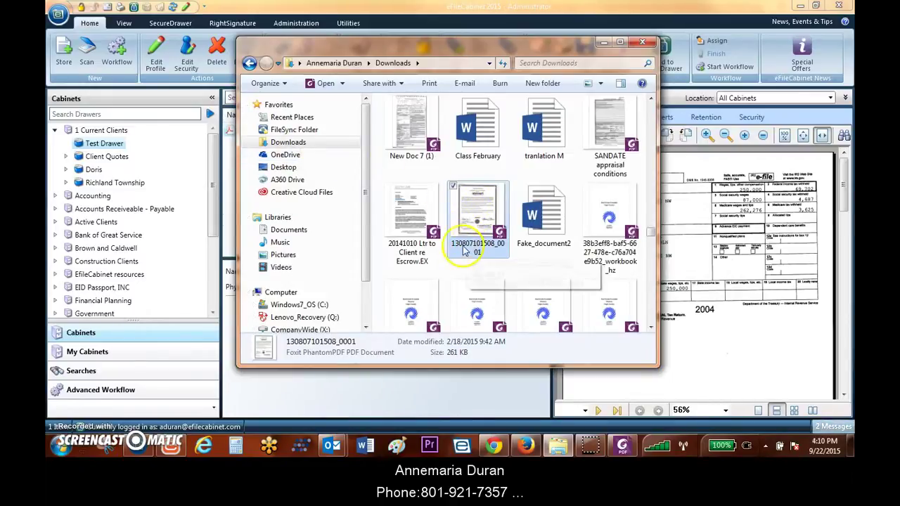
pyautogui.click(479, 214)
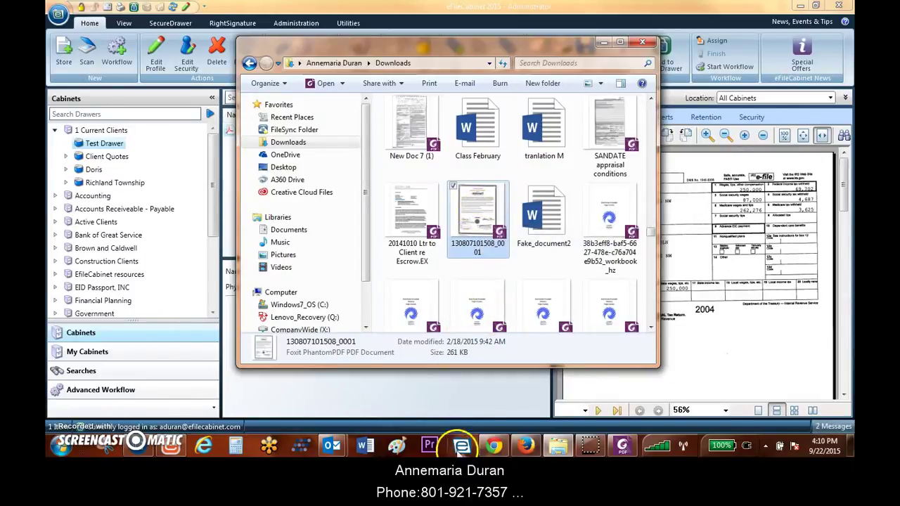
pyautogui.click(423, 391)
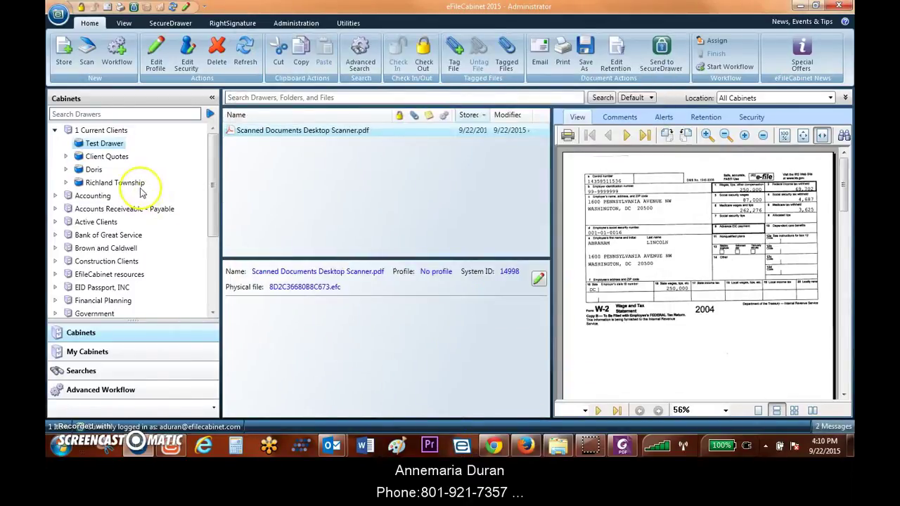
# Step: Import the 20140910 Reminder Notice PDF from Downloads for storing
pyautogui.click(63, 62)
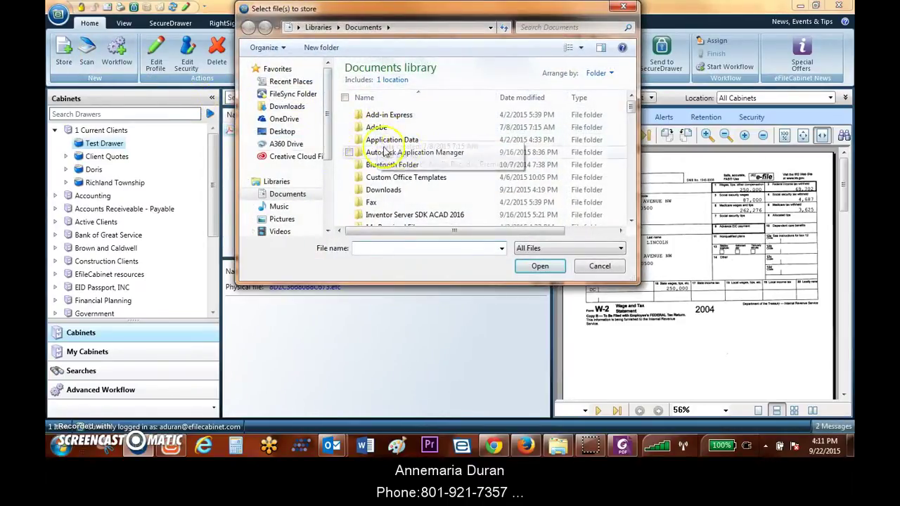
pyautogui.click(289, 106)
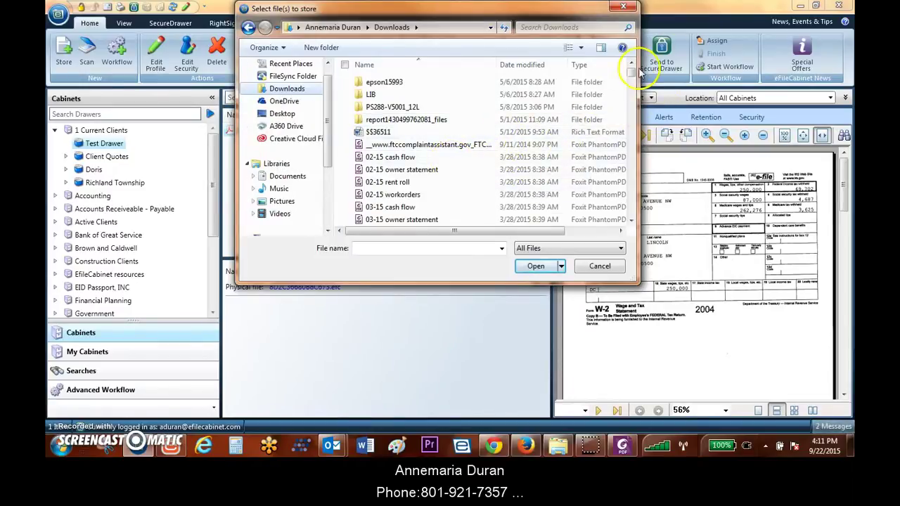
pyautogui.moveTo(631, 73); pyautogui.dragTo(631, 83)
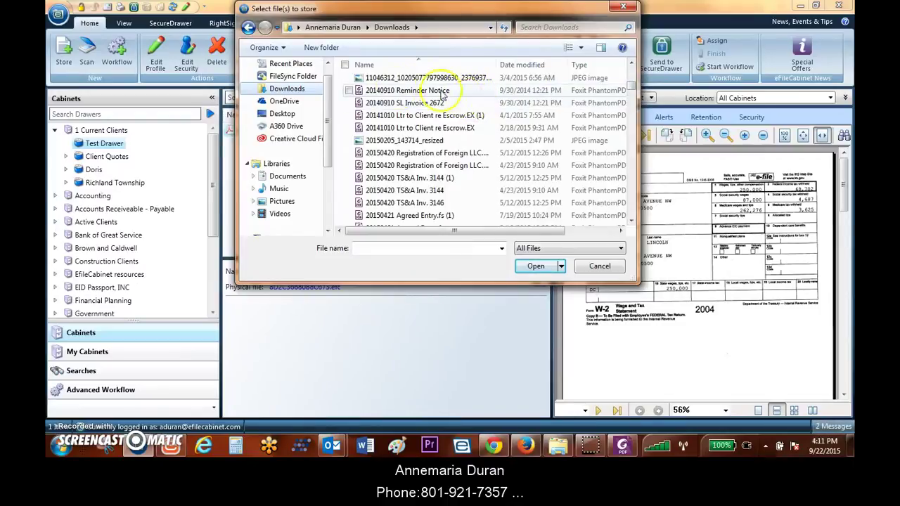
pyautogui.click(409, 92)
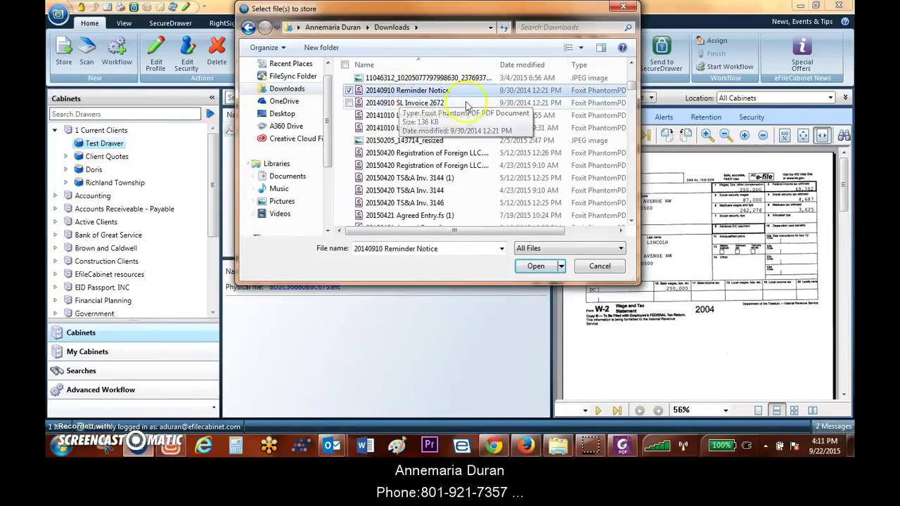
pyautogui.moveTo(633, 85); pyautogui.dragTo(636, 112)
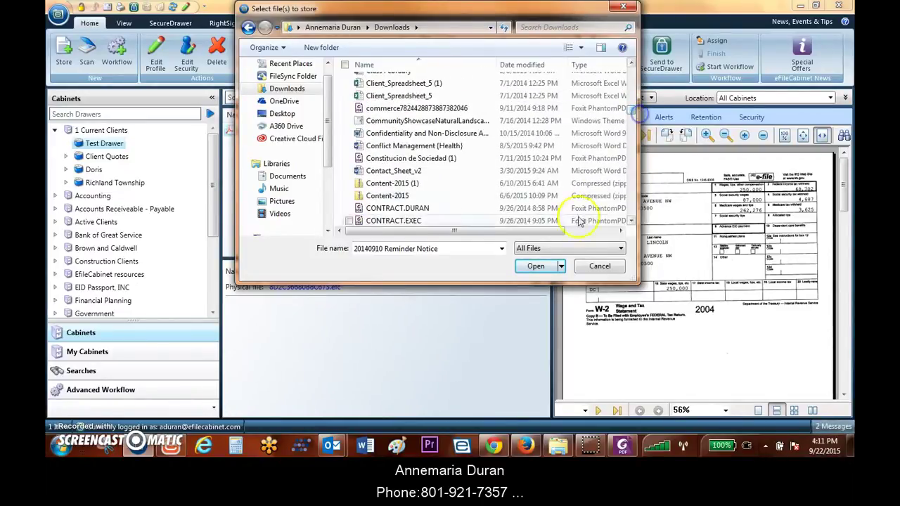
pyautogui.click(540, 269)
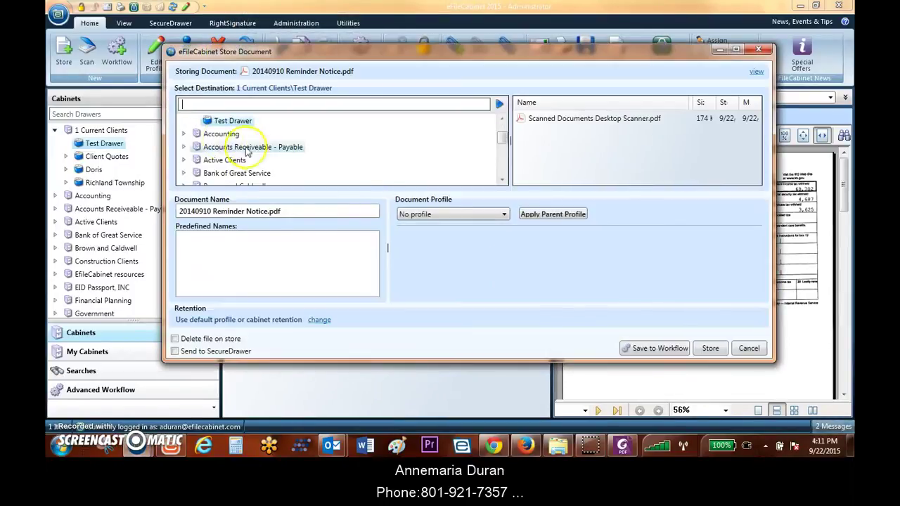
# Step: Name it 'scanned Document network Scanner Desktop' and store it in Test Drawer
pyautogui.click(187, 214)
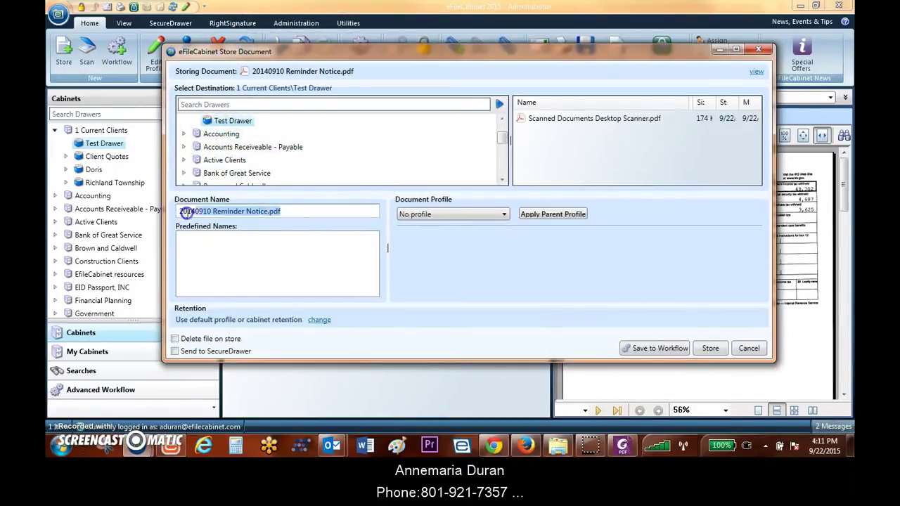
pyautogui.press('BackSpace')
pyautogui.write('scanned')
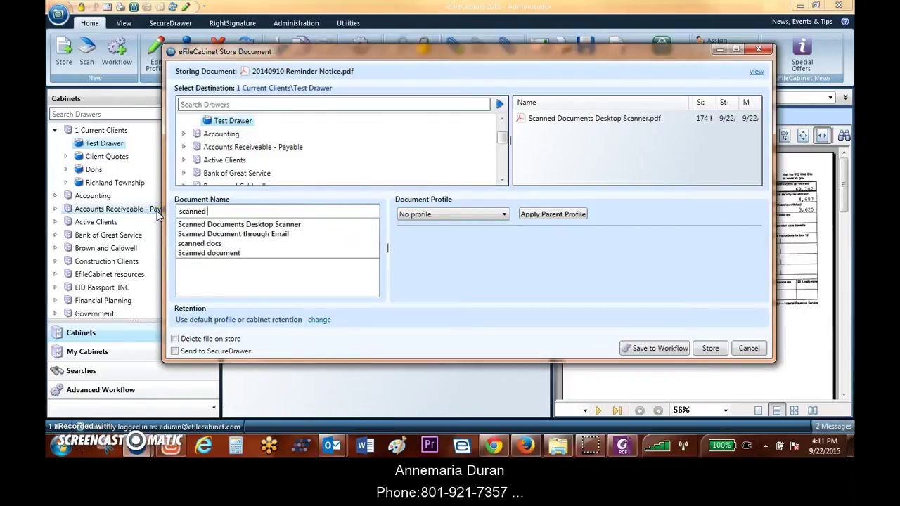
pyautogui.write(' Document ne')
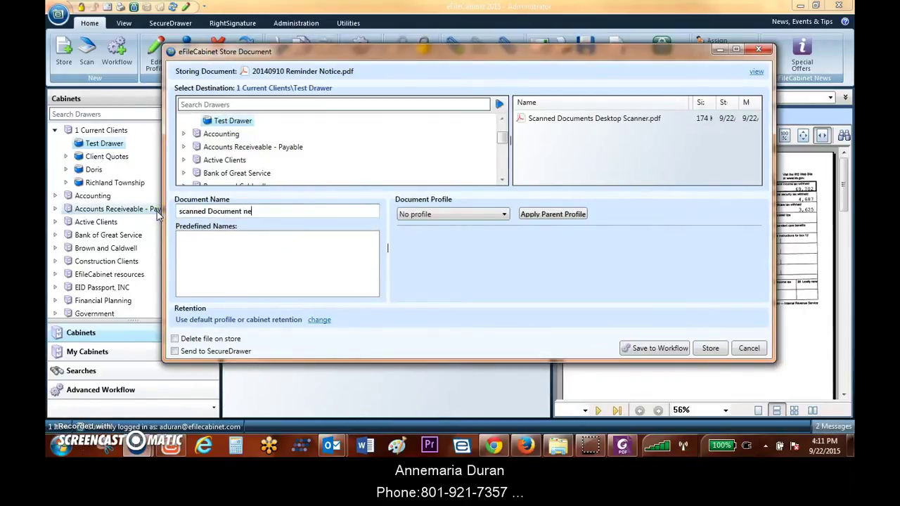
pyautogui.write('twork Sca')
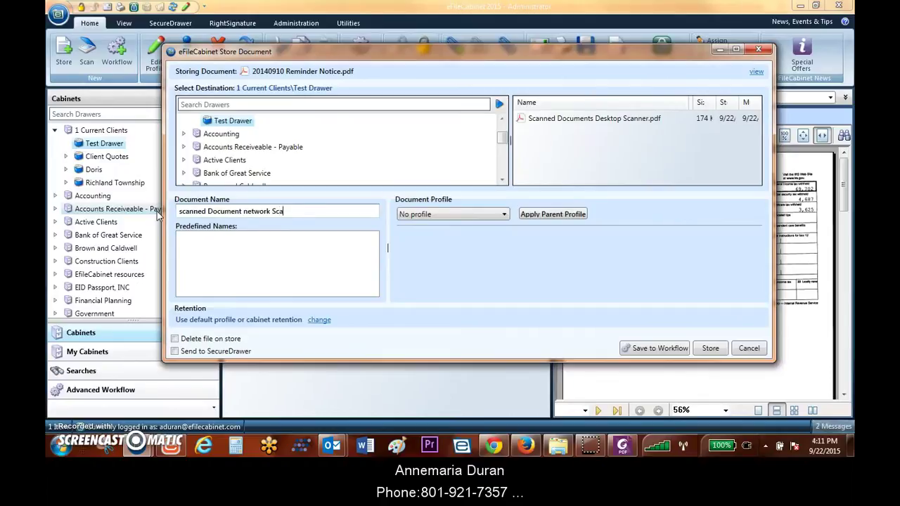
pyautogui.write('nner Desktop')
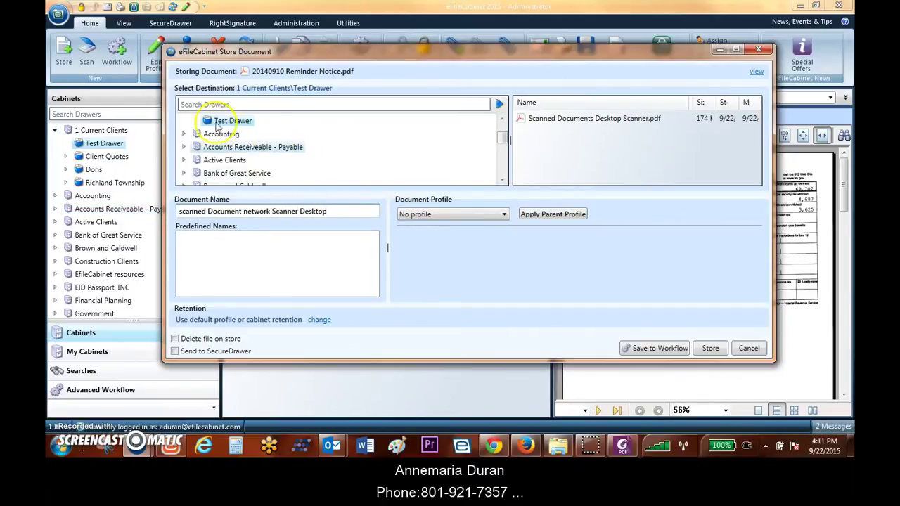
pyautogui.click(711, 348)
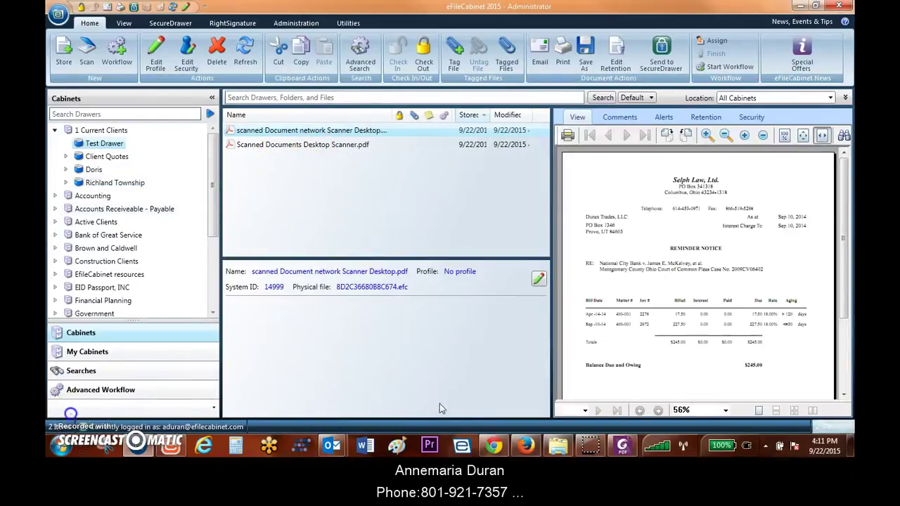
pyautogui.moveTo(555, 450)
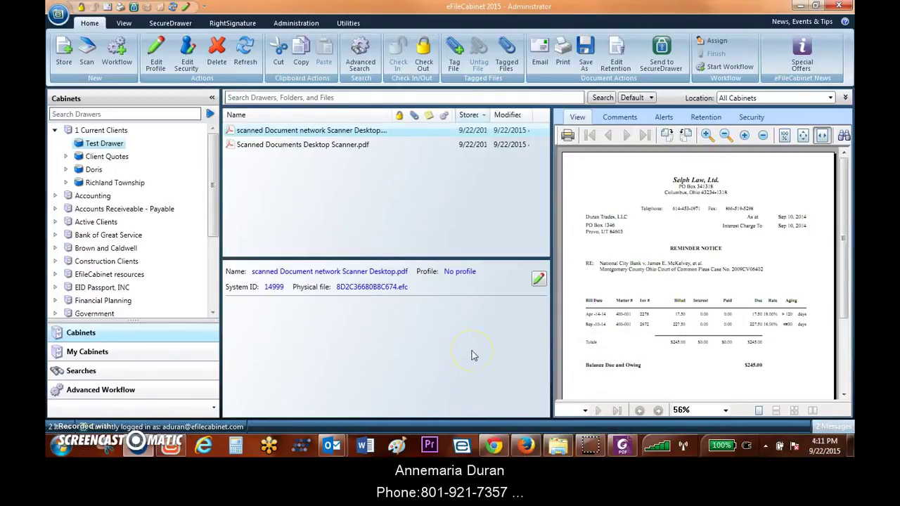
pyautogui.moveTo(332, 448)
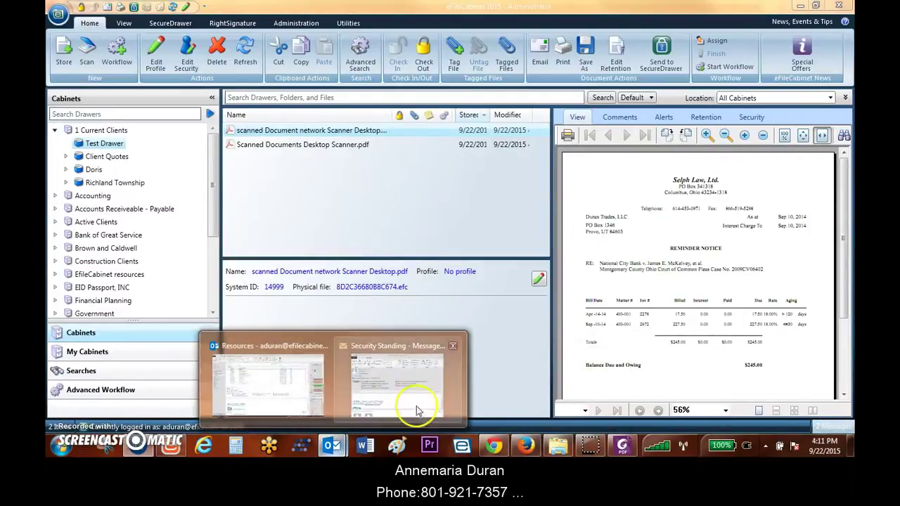
# Step: Open the AWS Data Security Whitepaper.pdf attachment from the Security Standing email in Foxit PhantomPDF
pyautogui.click(415, 397)
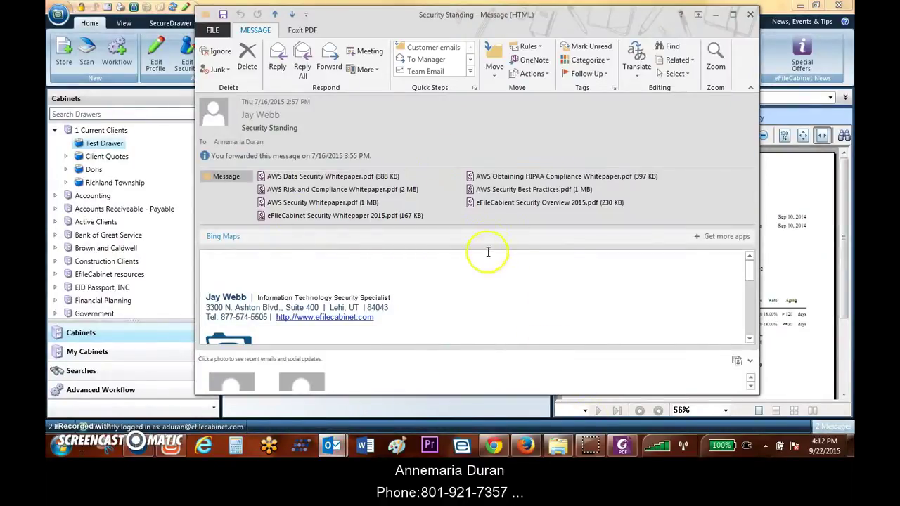
pyautogui.rightClick(277, 180)
pyautogui.click(307, 216)
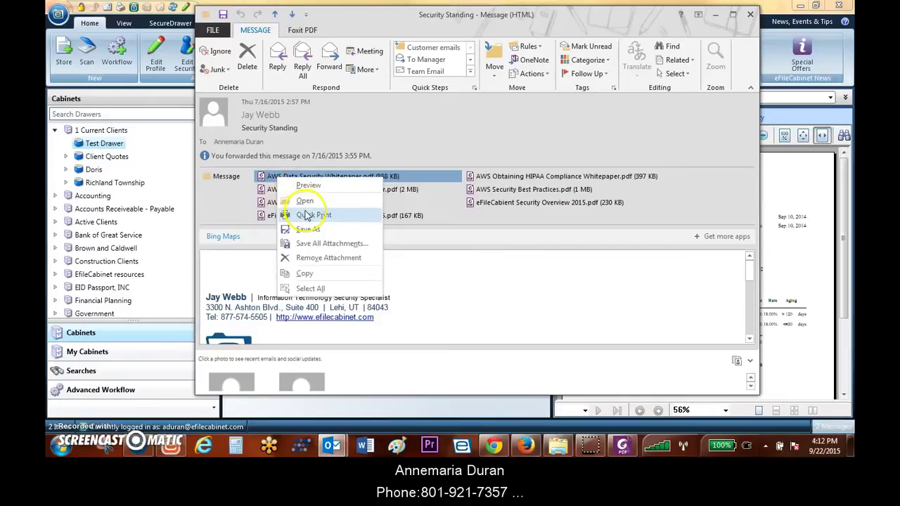
pyautogui.click(271, 181)
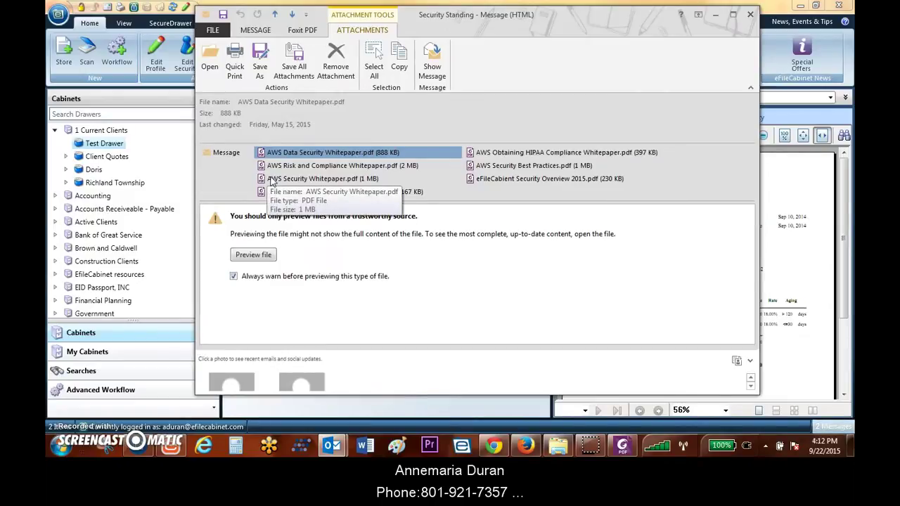
pyautogui.doubleClick(302, 152)
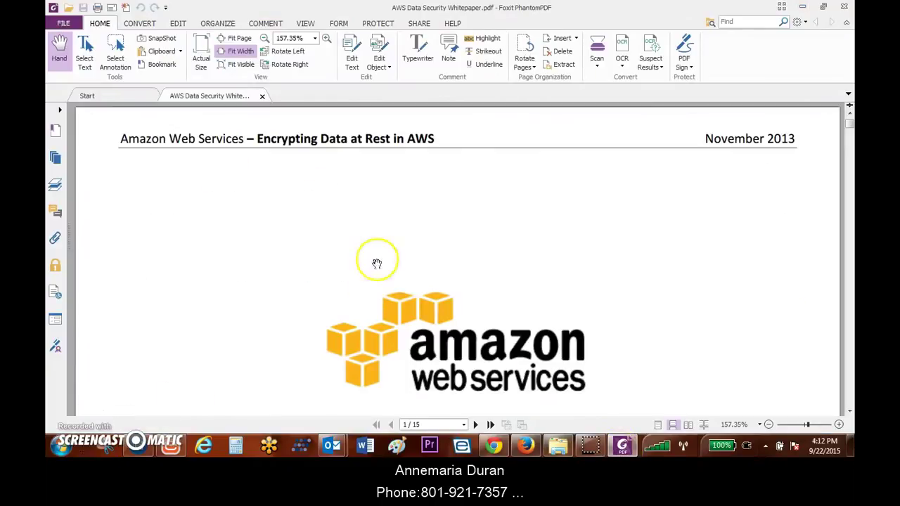
# Step: Print all 15 pages of the whitepaper to the eFileCabinet 5 printer
pyautogui.scroll(-10, 377, 264)
pyautogui.scroll(10, 322, 245)
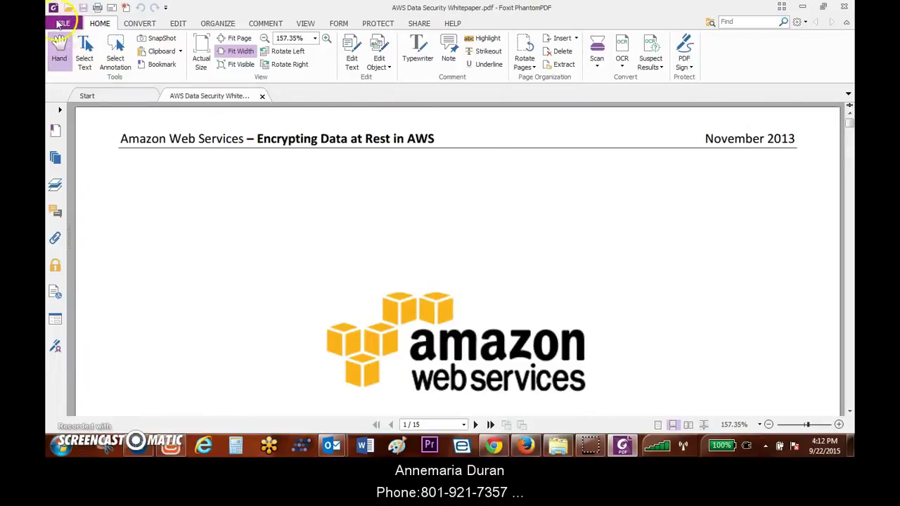
pyautogui.click(60, 24)
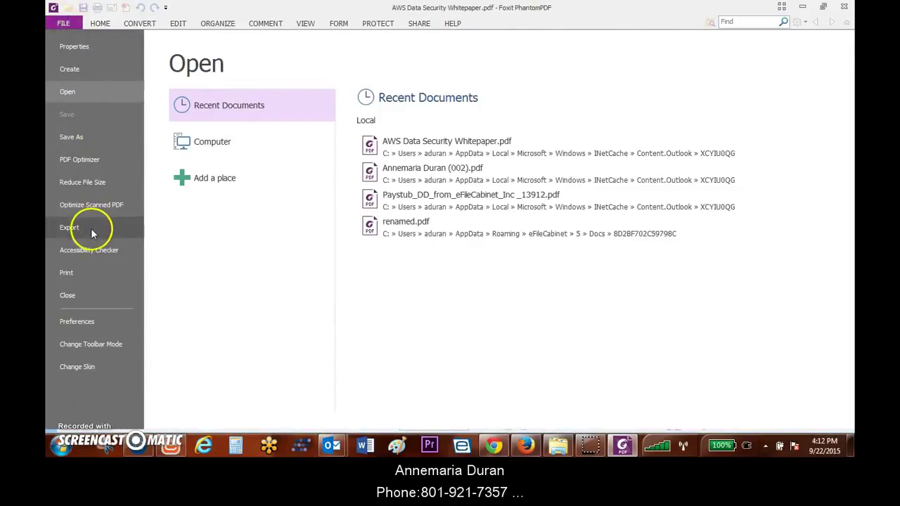
pyautogui.click(94, 273)
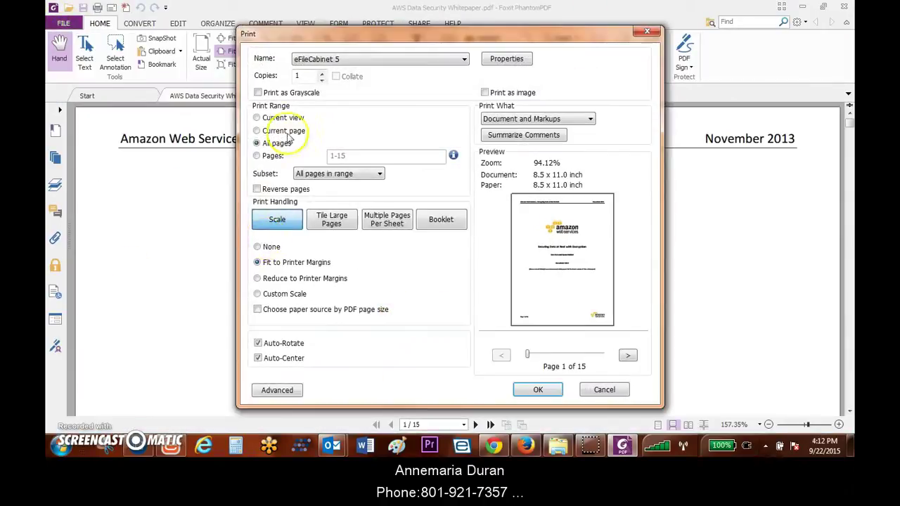
pyautogui.click(539, 391)
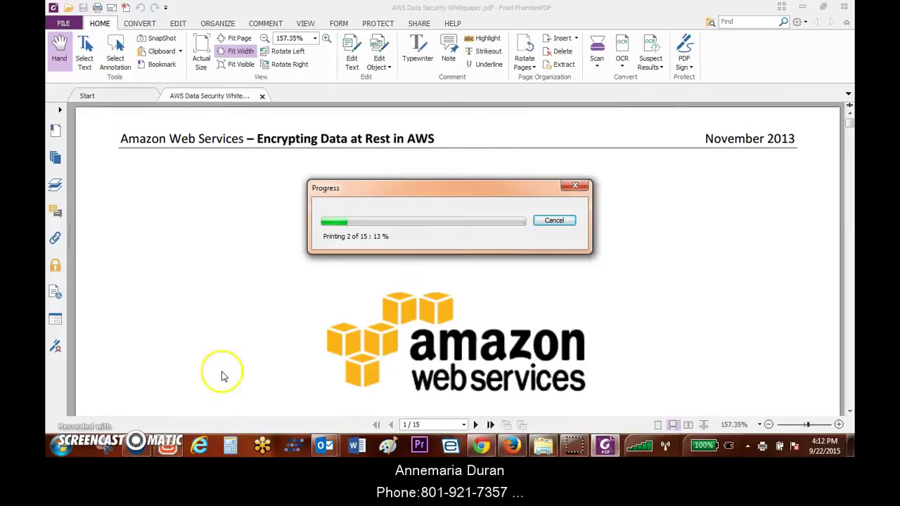
# Step: Switch to eFileCabinet's Store Document window for the printed whitepaper
pyautogui.moveTo(138, 453)
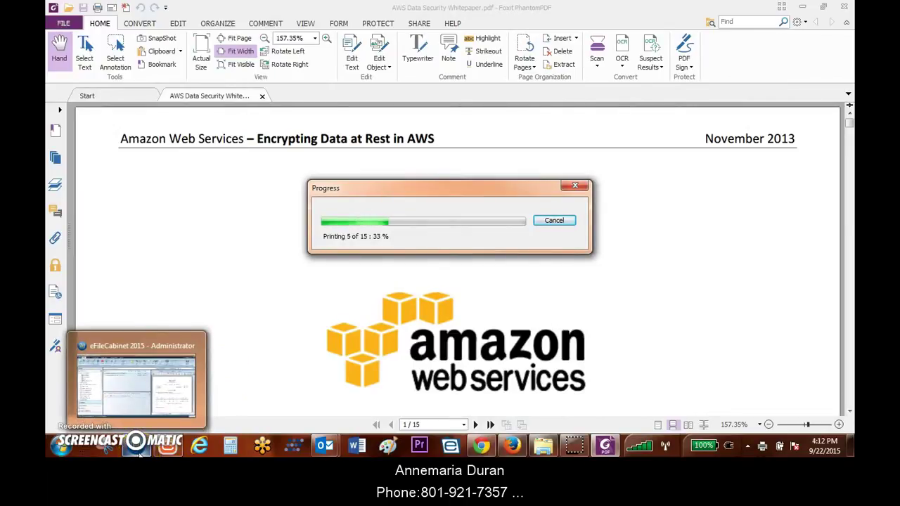
pyautogui.click(298, 346)
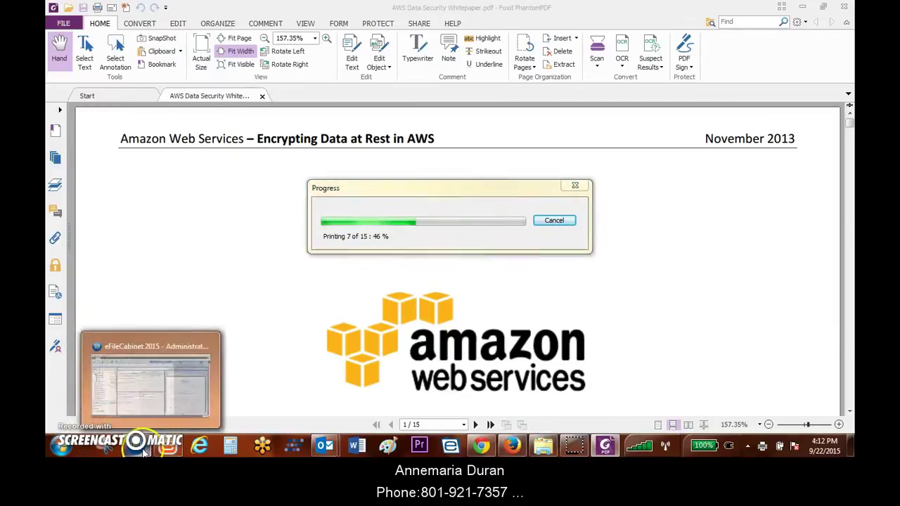
pyautogui.click(135, 383)
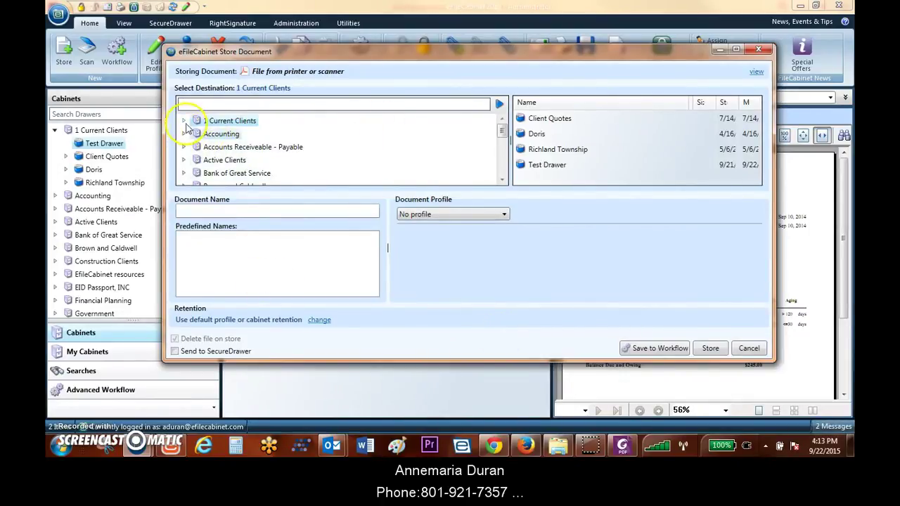
# Step: File the whitepaper PDF in 1 Current Clients > Test Drawer under the name 'Scanned Document Printed from email'
pyautogui.click(183, 122)
pyautogui.click(223, 173)
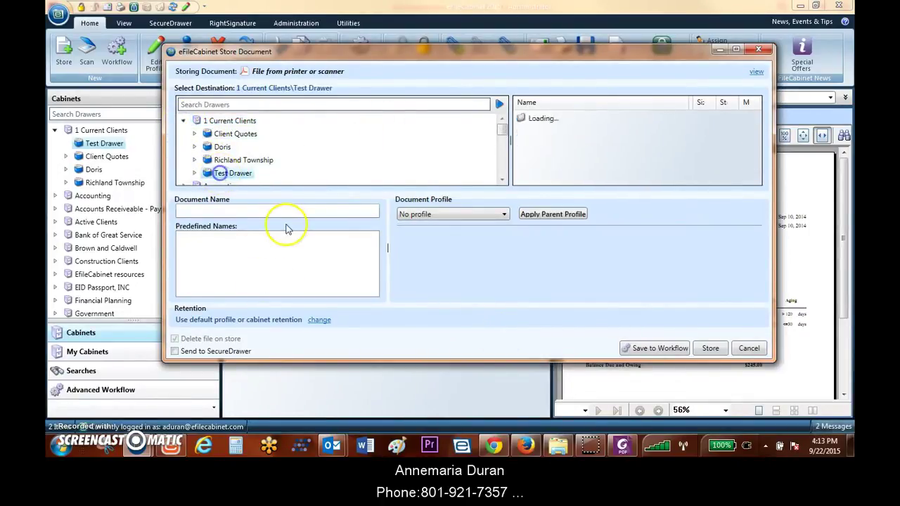
pyautogui.click(275, 210)
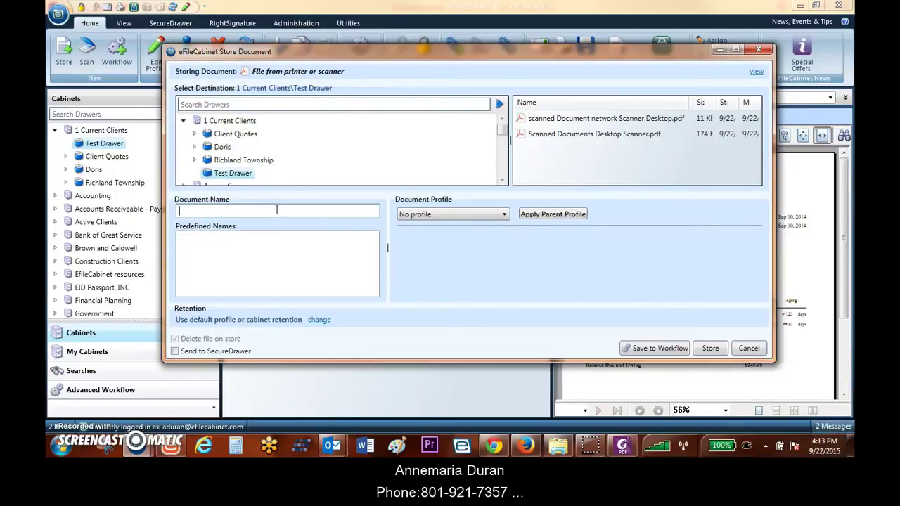
pyautogui.write('Scanned Document')
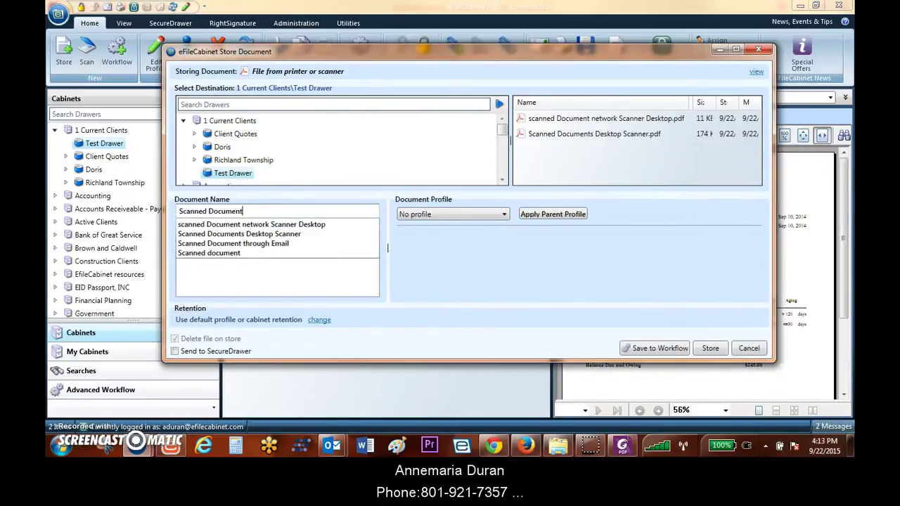
pyautogui.write(' Printed from e')
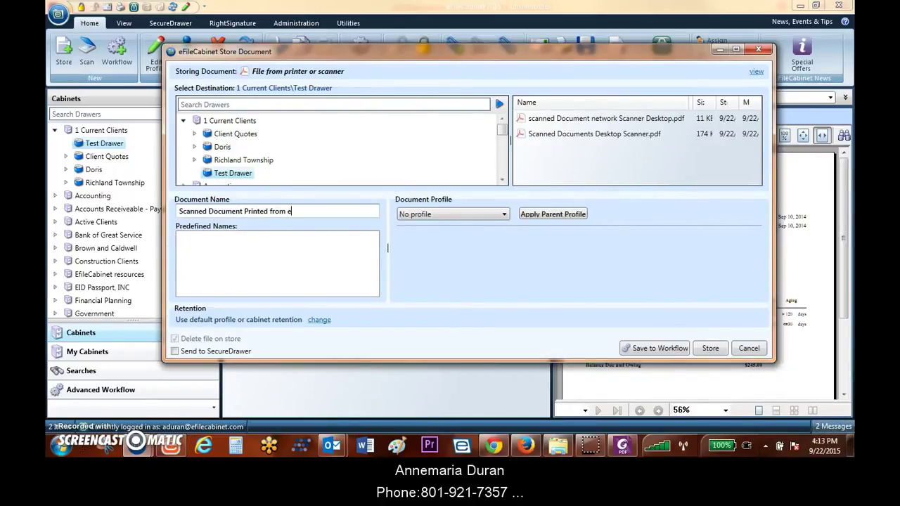
pyautogui.write('mail')
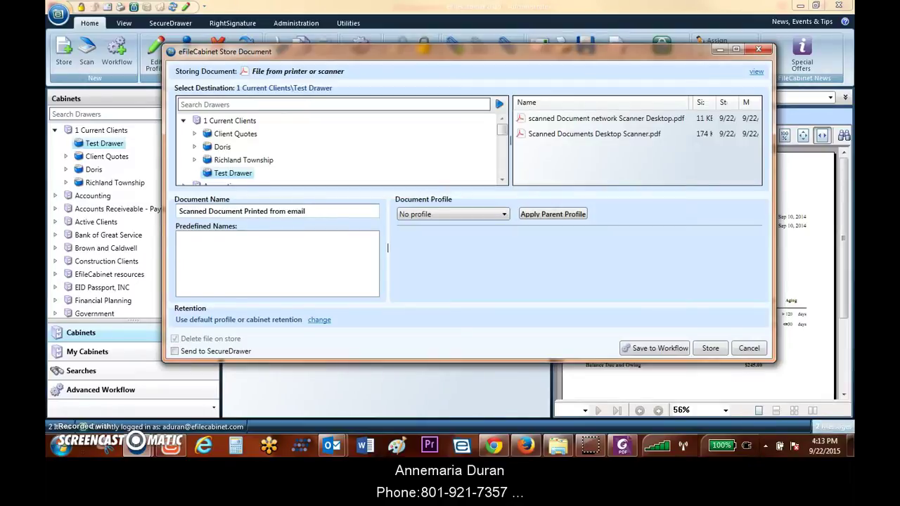
pyautogui.click(709, 349)
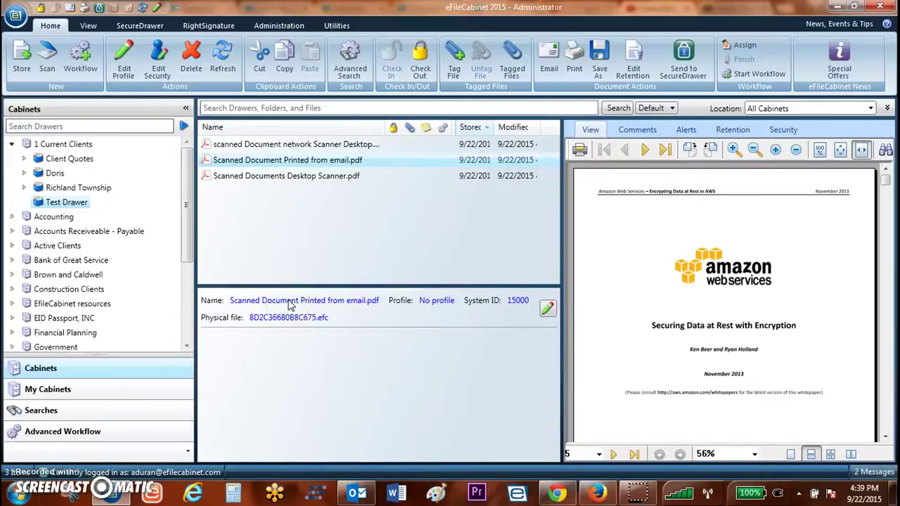
pyautogui.press('XF86AudioLowerVolume')
pyautogui.press('XF86AudioLowerVolume')
pyautogui.press('XF86AudioLowerVolume')
pyautogui.press('XF86AudioLowerVolume')
pyautogui.press('XF86AudioLowerVolume')
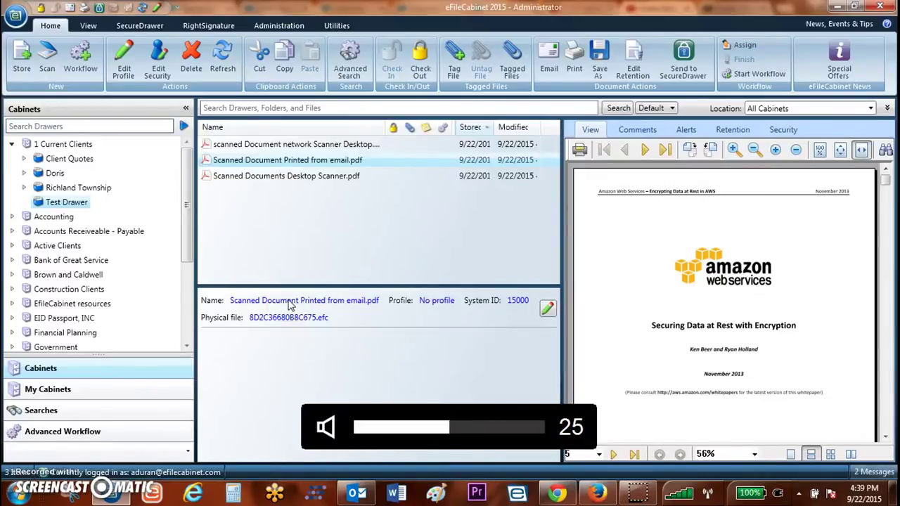
pyautogui.click(318, 306)
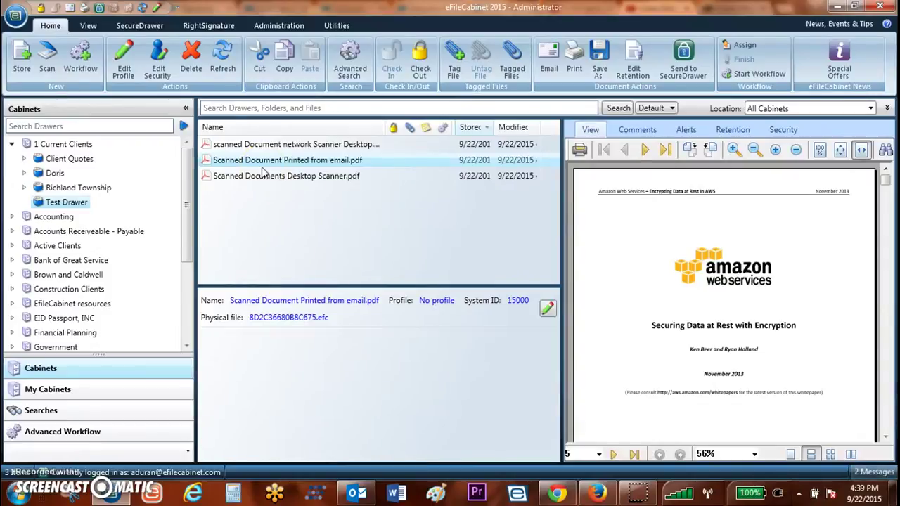
pyautogui.click(353, 194)
pyautogui.click(345, 197)
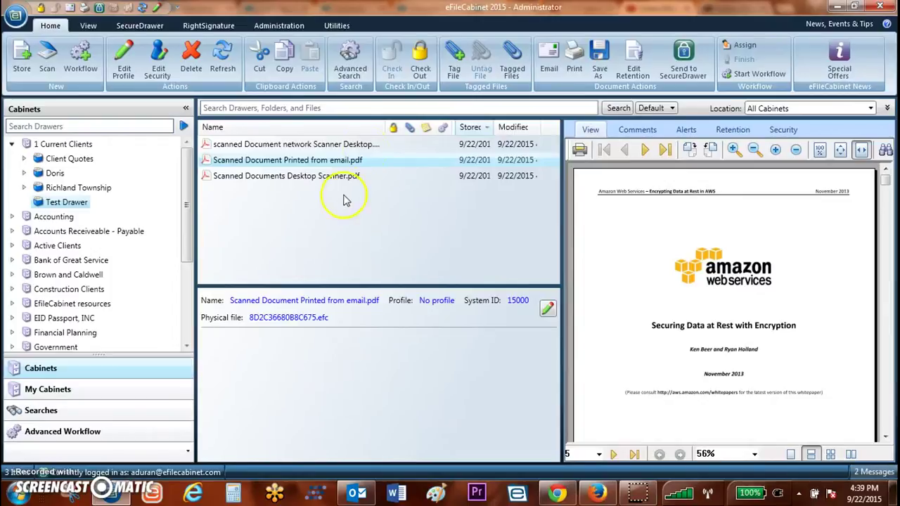
pyautogui.click(366, 300)
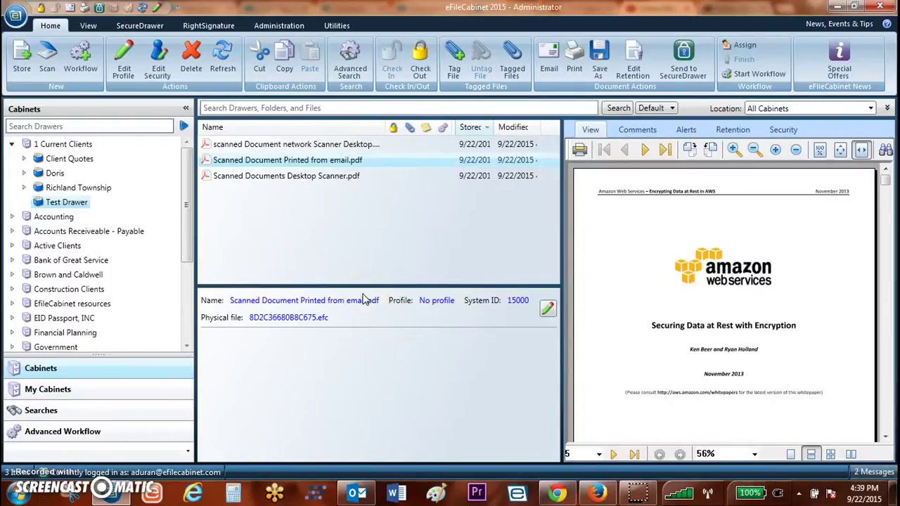